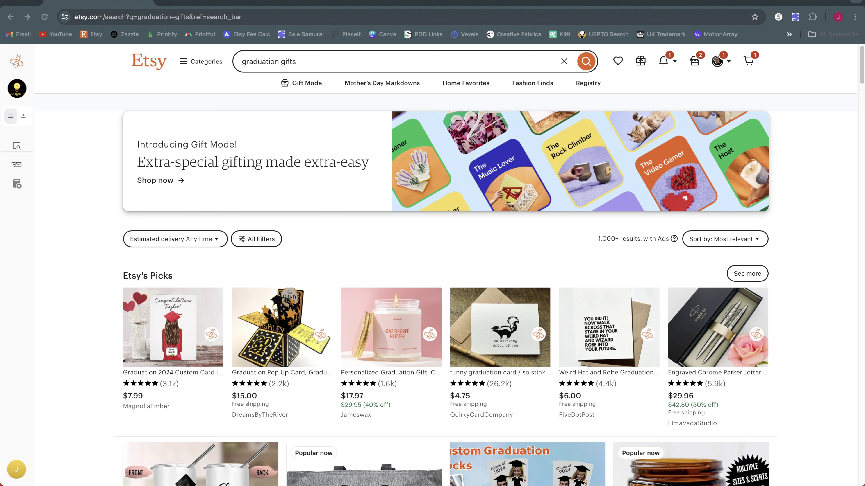
Sort the 70 graduation gifts listings by monthly sales, with the 832-sales top listing first.
click(310, 70)
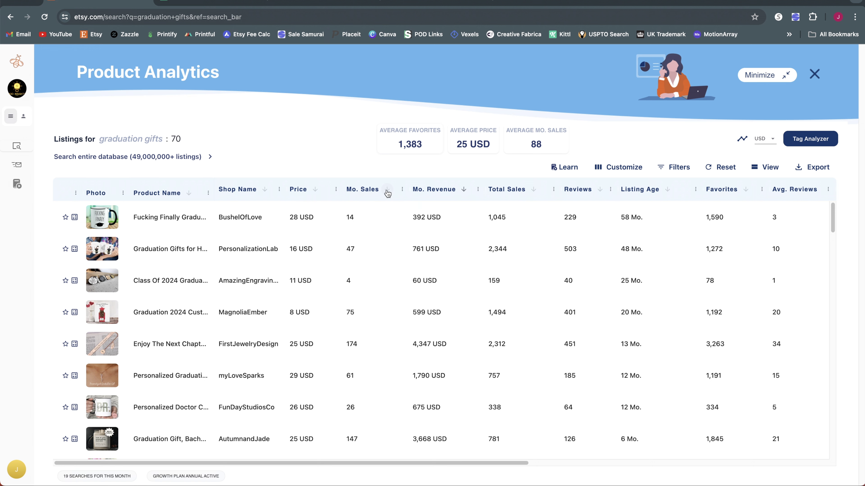
click(387, 191)
click(387, 191)
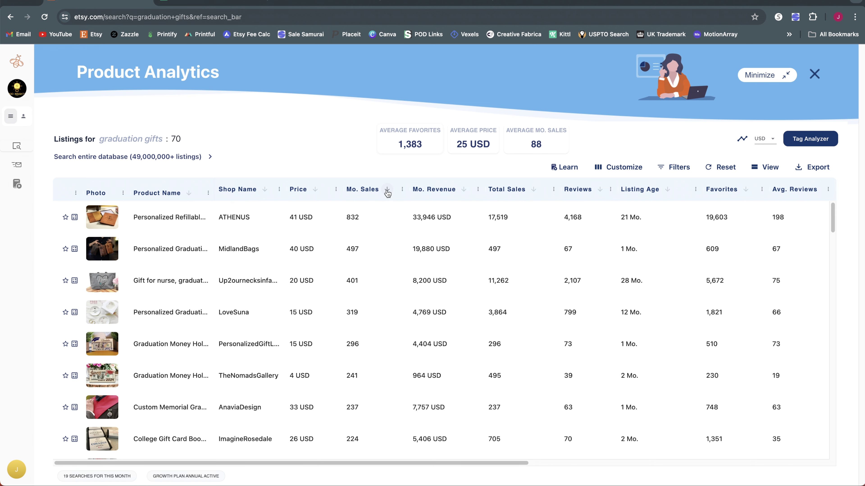
click(680, 169)
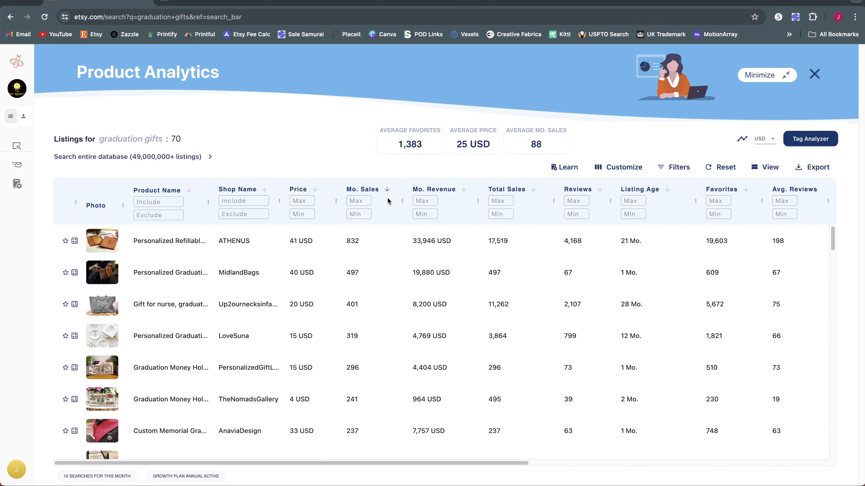
click(686, 172)
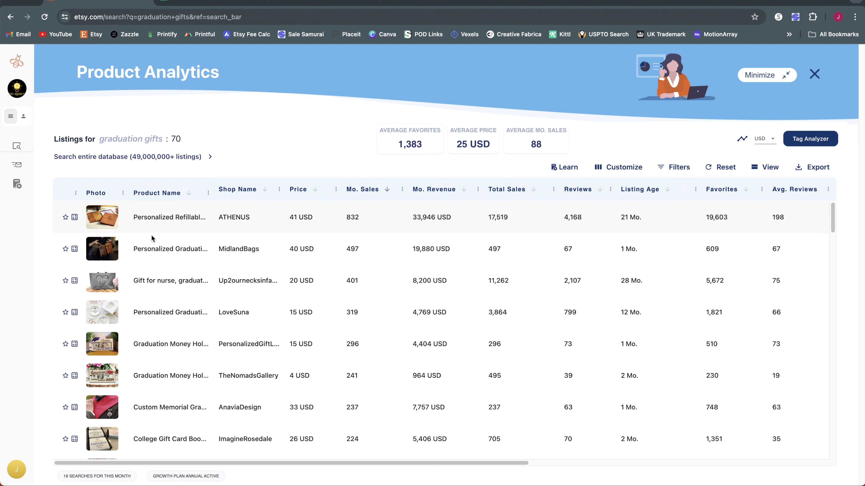
scroll(154, 248, down, 1)
scroll(163, 259, down, 1)
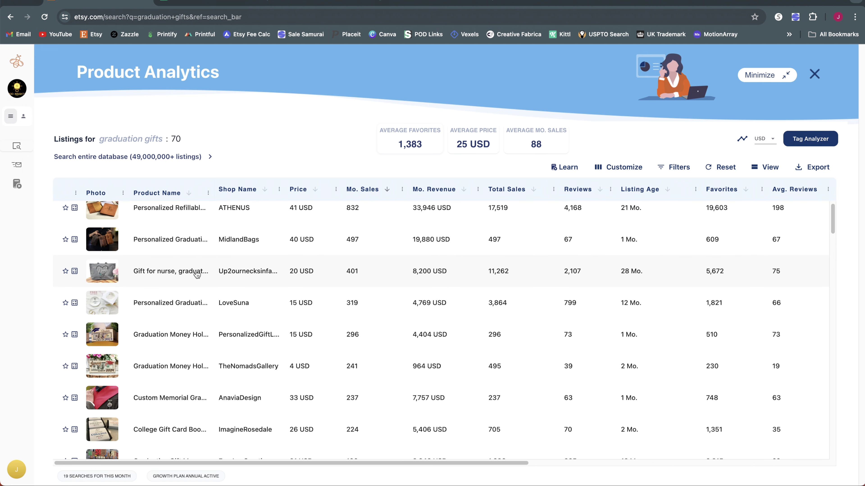
Open the $14.31 personalized nurse graduation tote listing and browse its photos, ending on the first.
click(188, 275)
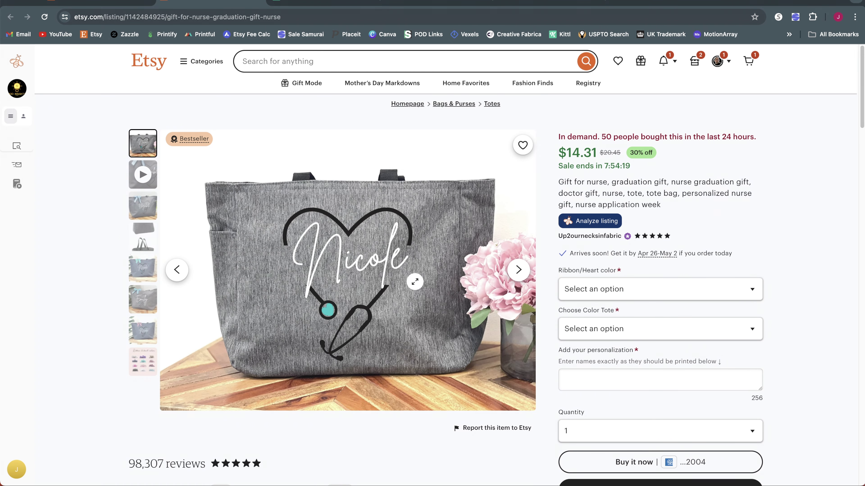
click(143, 268)
click(142, 300)
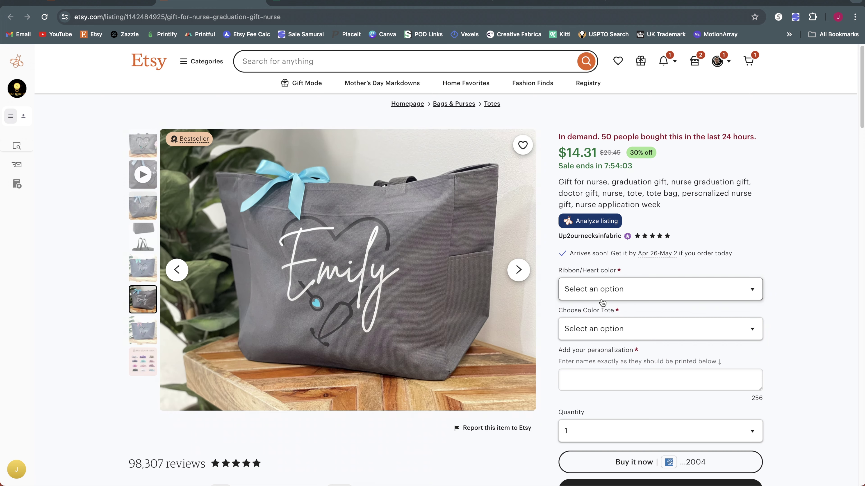
click(152, 154)
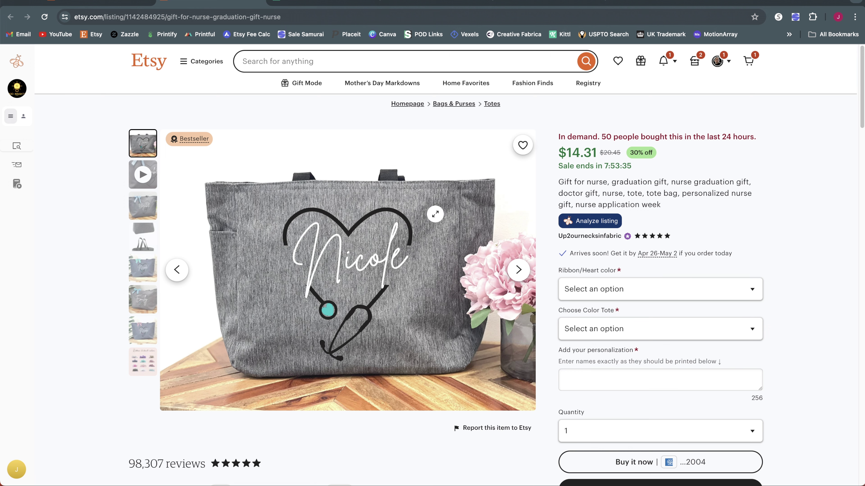
Analyze the nurse tote listing: 401 monthly sales, $8,200 revenue, and its tag keywords.
click(592, 223)
scroll(751, 236, down, 5)
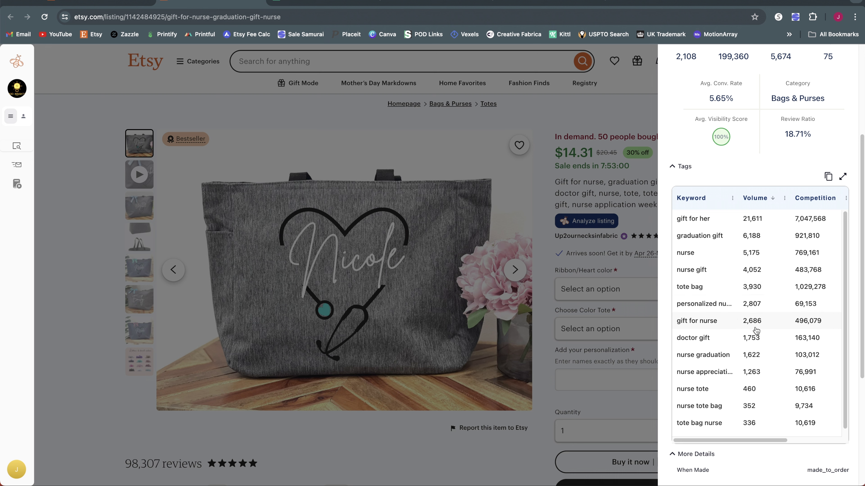
scroll(728, 303, down, 2)
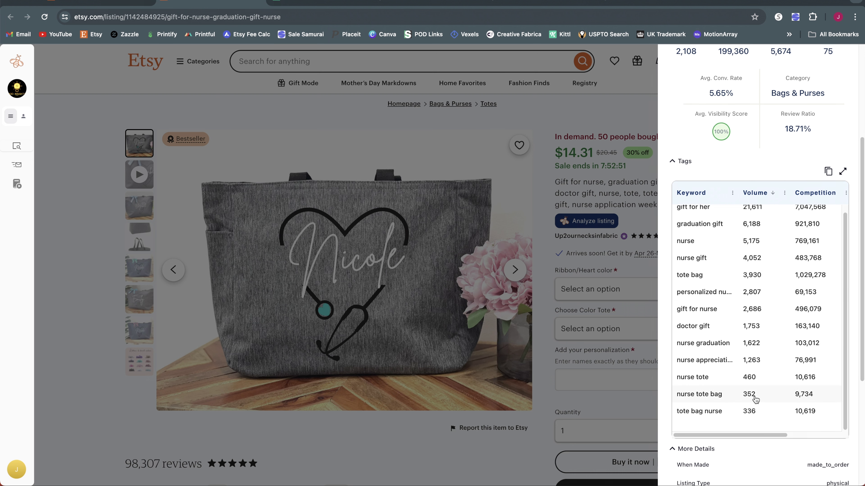
scroll(755, 341, down, 2)
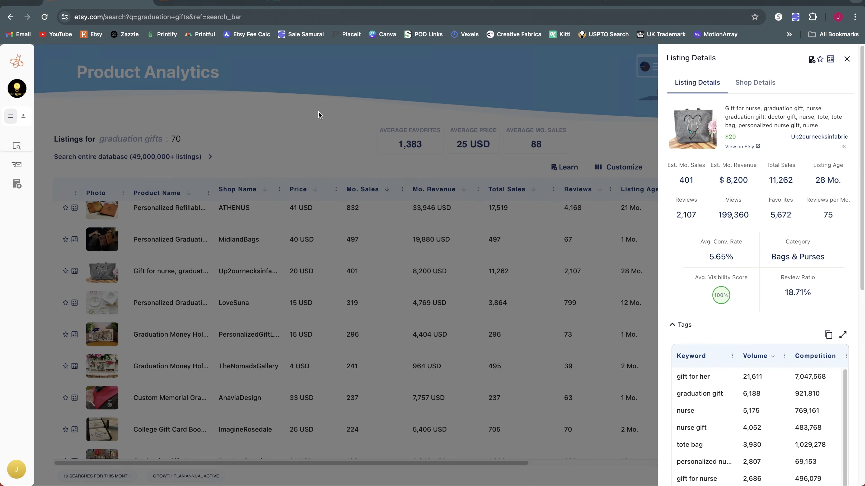
Check the Graduation Money Holder listing, then the skunk card's stats: 139 monthly sales, $660 revenue.
click(318, 116)
scroll(249, 344, down, 1)
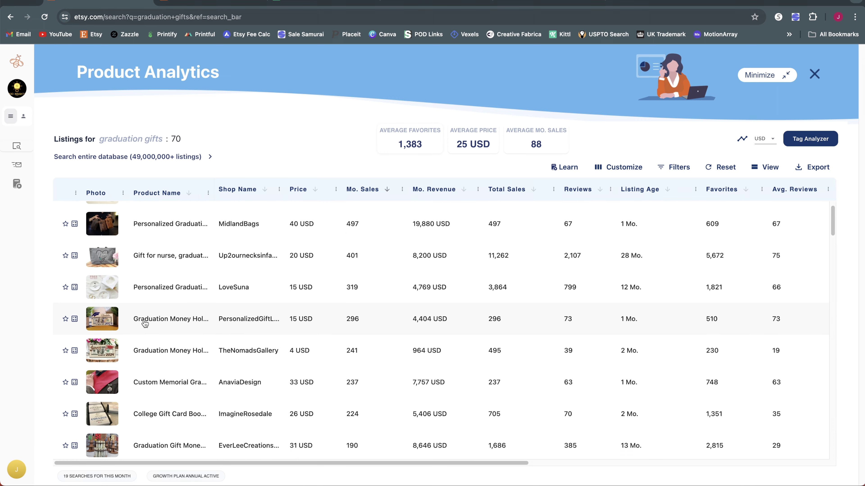
click(152, 322)
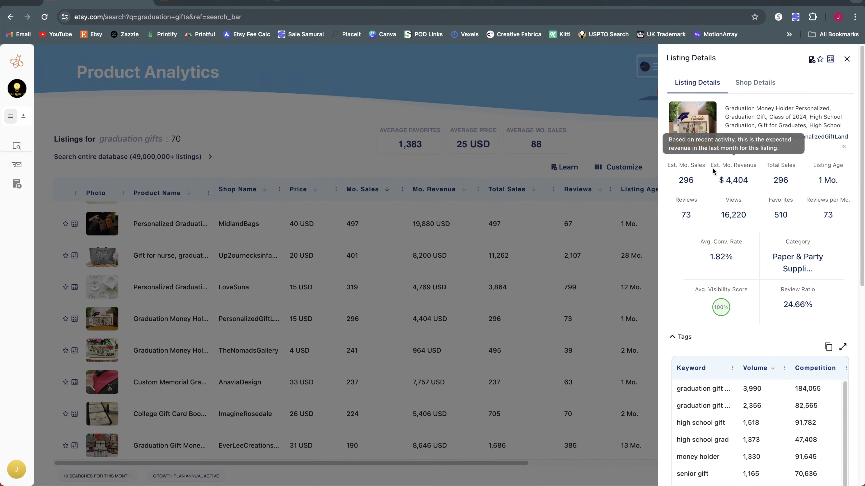
click(256, 321)
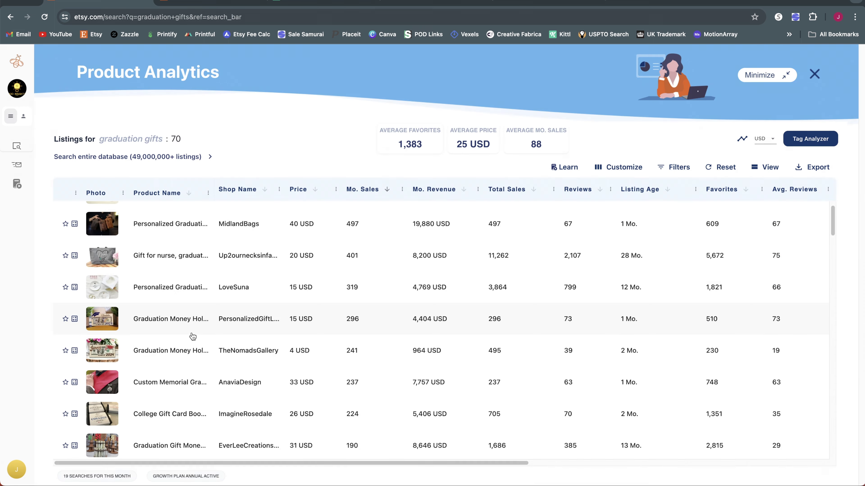
scroll(109, 306, down, 10)
click(110, 302)
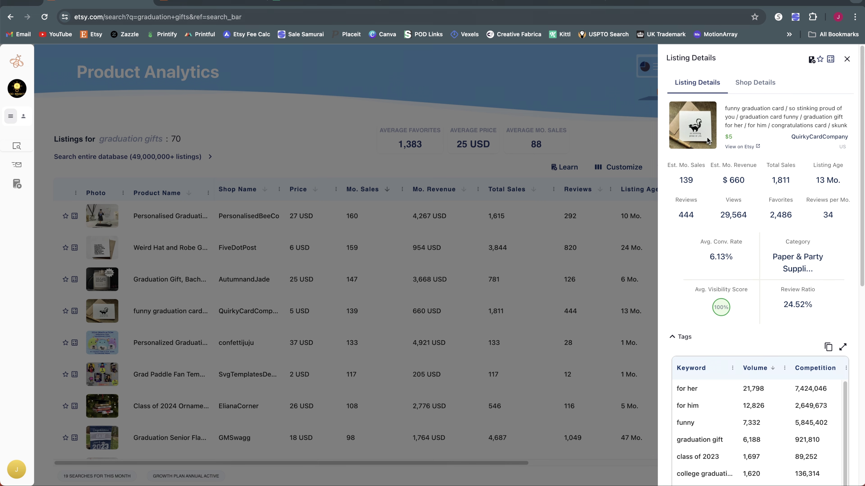
View the skunk card on Etsy, then open the Graduation Senior Flag's details: 98 monthly sales, $1,764 revenue.
click(733, 148)
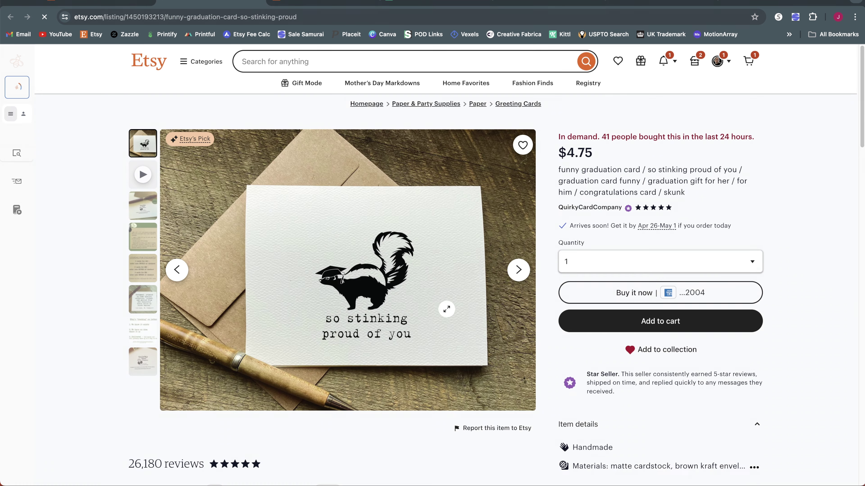
key(super+bracketleft)
click(150, 296)
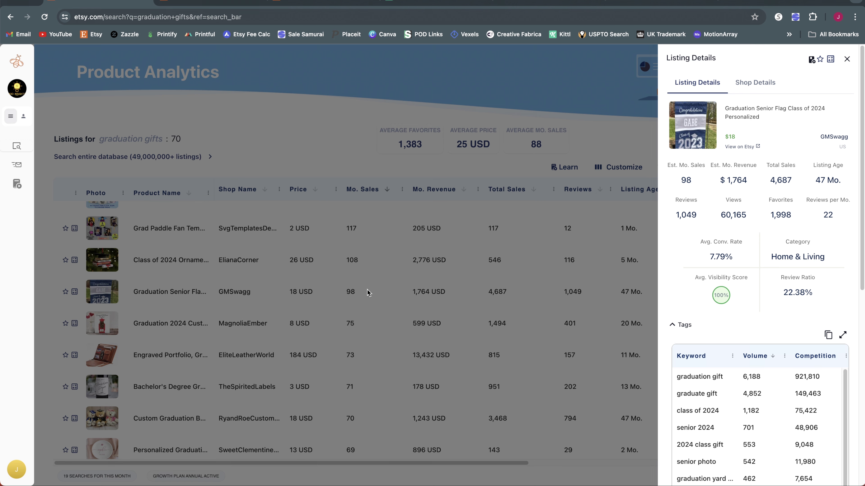
Open the senior flag listing on Etsy, then return to the top of the analytics table.
click(750, 147)
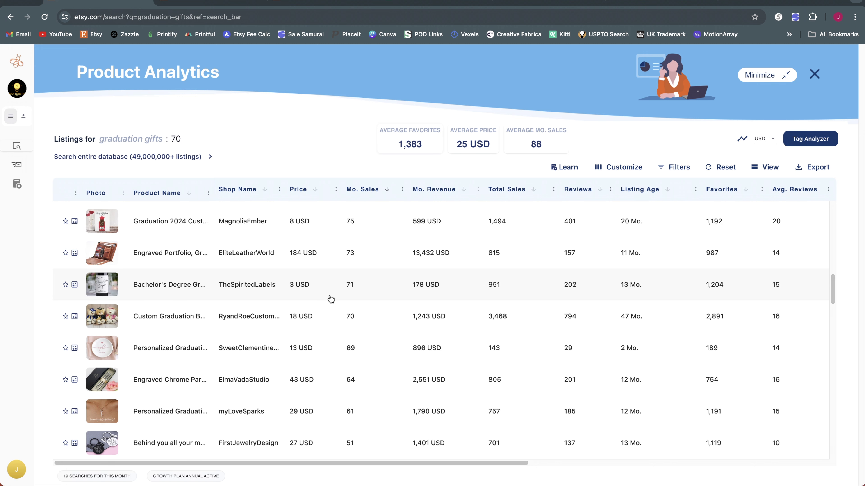
scroll(330, 299, down, 2)
scroll(330, 299, up, 3)
scroll(330, 299, up, 10)
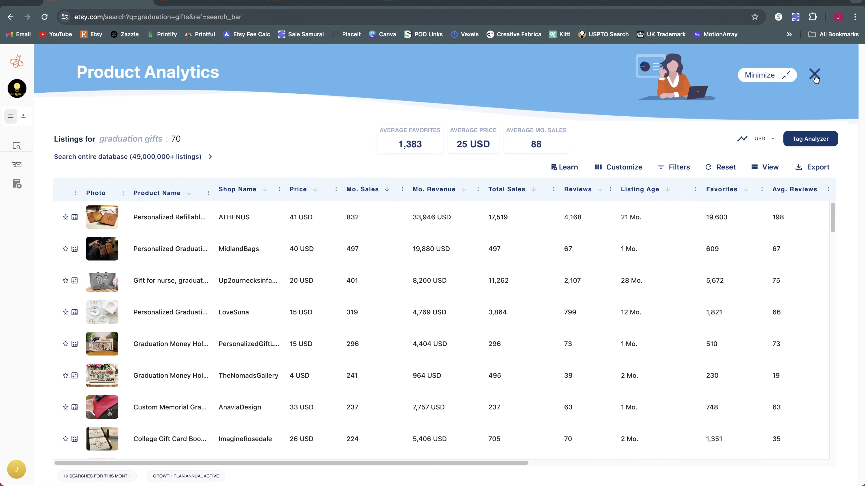
Analyze the 'graduation mug' results and sort the 70 listings by monthly sales, highest first.
click(814, 79)
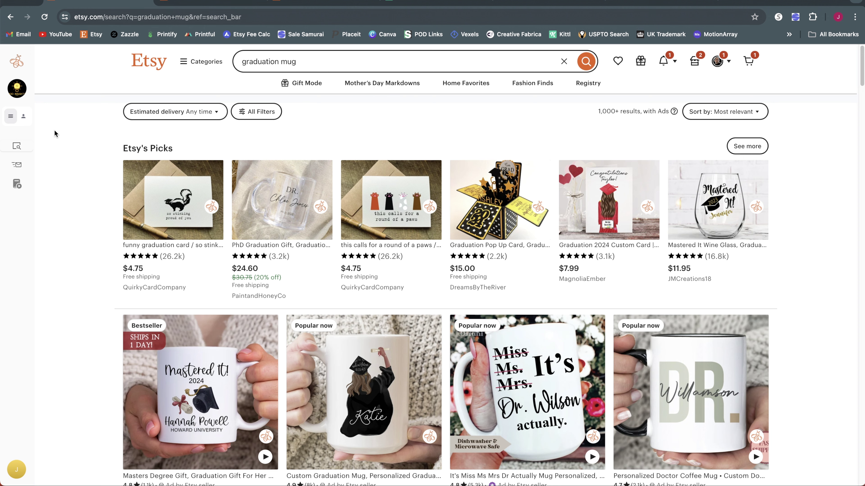
click(17, 146)
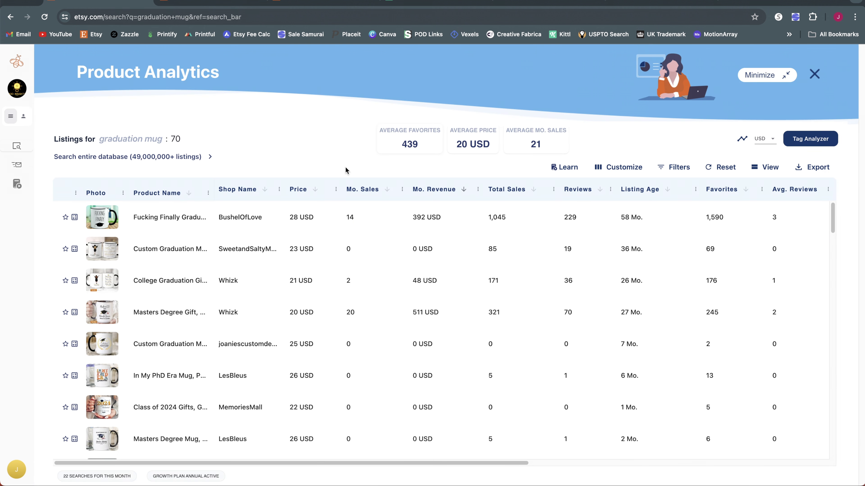
click(388, 193)
click(387, 192)
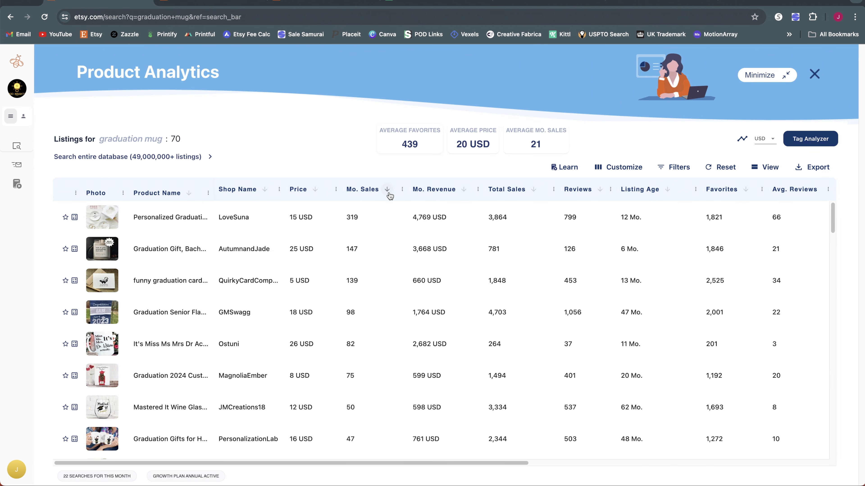
Open the 'Miss Ms Mrs Dr Actually' mug's details (82 monthly sales) and review its tag keywords.
scroll(345, 241, down, 3)
click(345, 241)
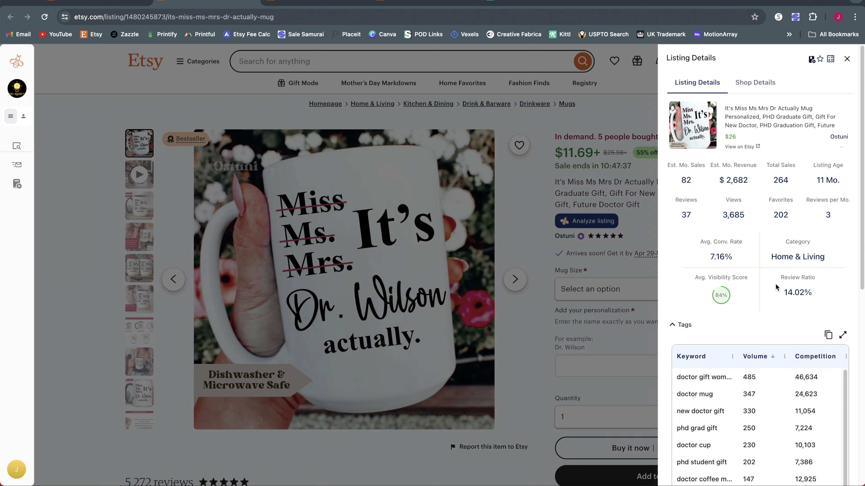
scroll(775, 283, down, 2)
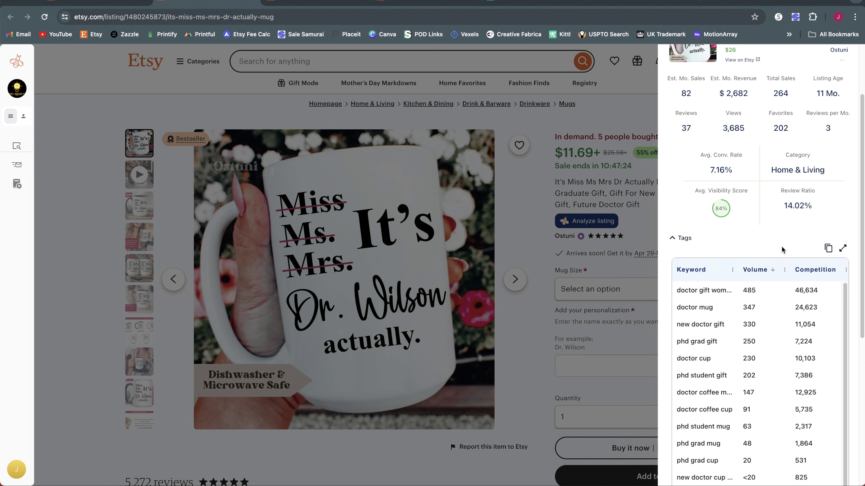
scroll(773, 225, up, 1)
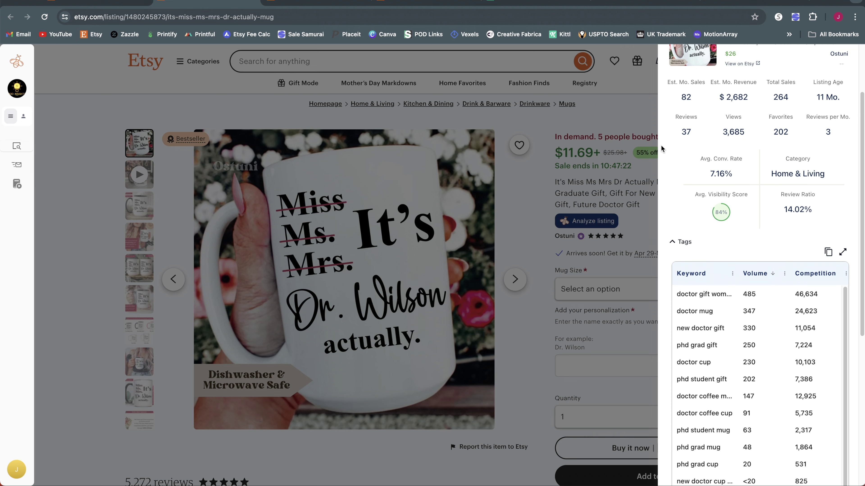
scroll(735, 244, down, 1)
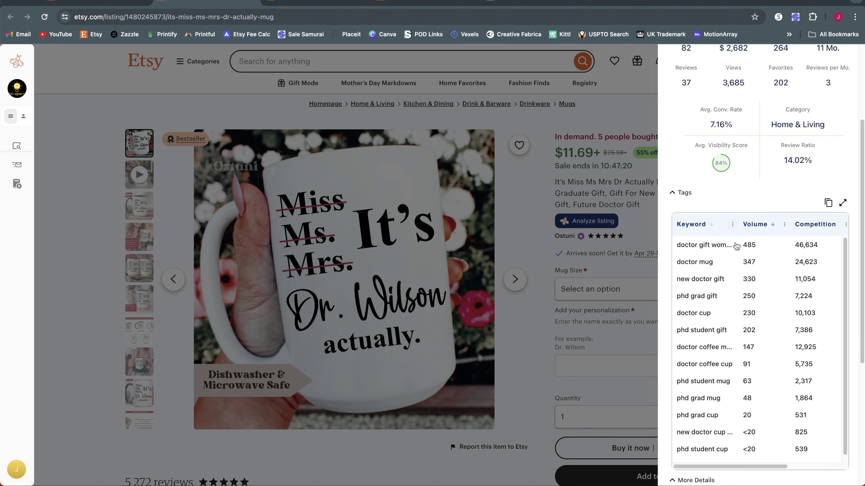
scroll(736, 245, down, 1)
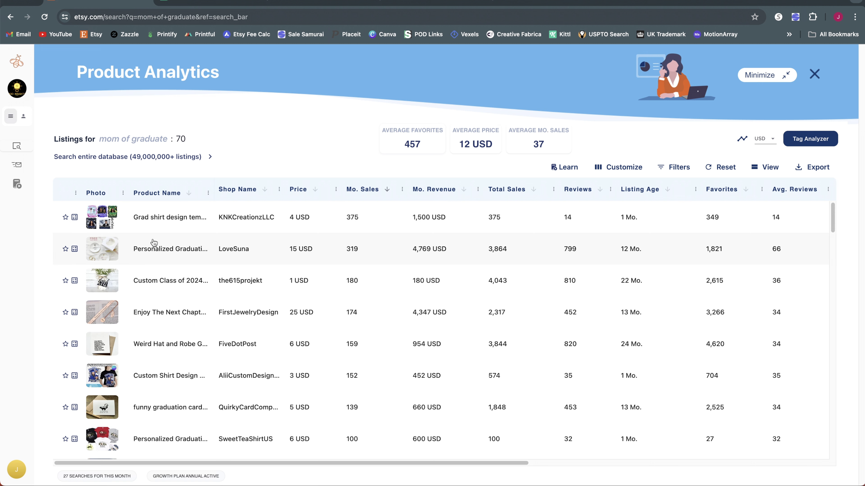
Find the Personalized Graduation Family Shirts listing in the 'mom of graduate' results and open its analytics.
scroll(180, 380, down, 1)
scroll(180, 380, down, 3)
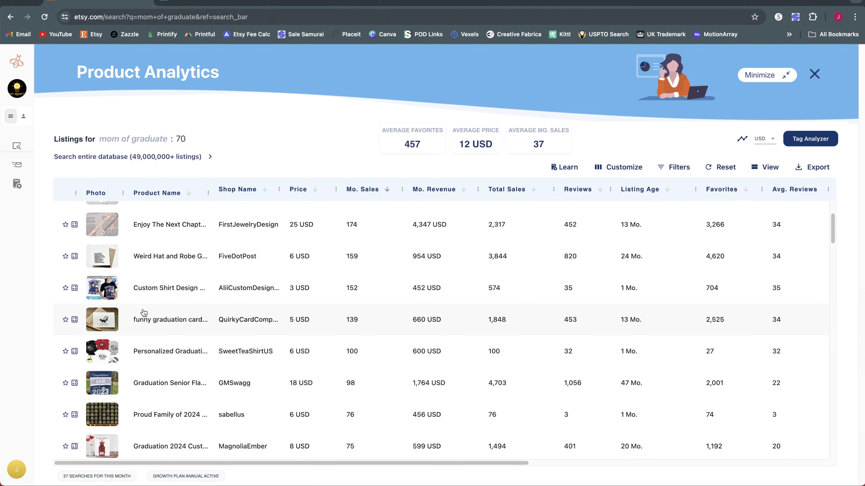
scroll(141, 312, down, 1)
scroll(157, 272, up, 1)
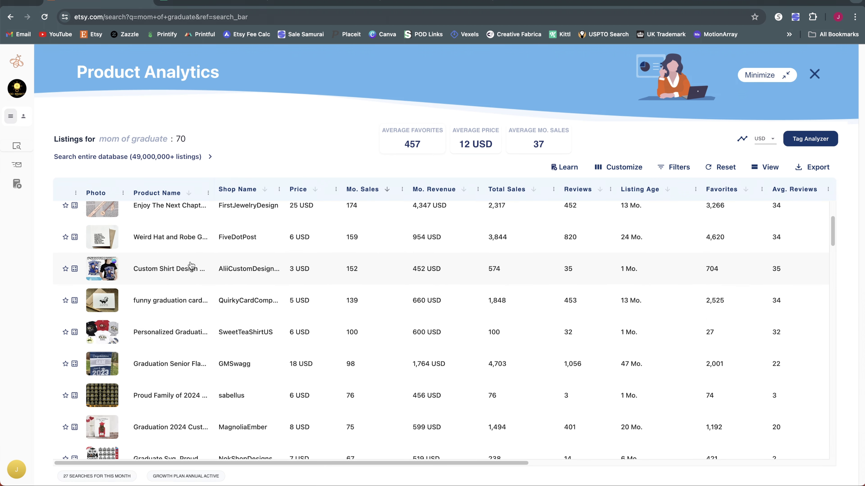
click(145, 332)
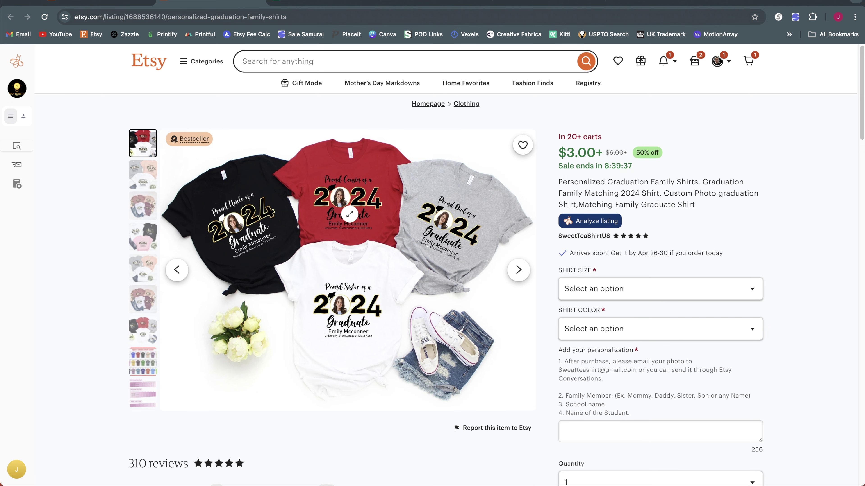
View the family shirts' main photo enlarged, then review the listing's analytics and tag keywords.
click(350, 215)
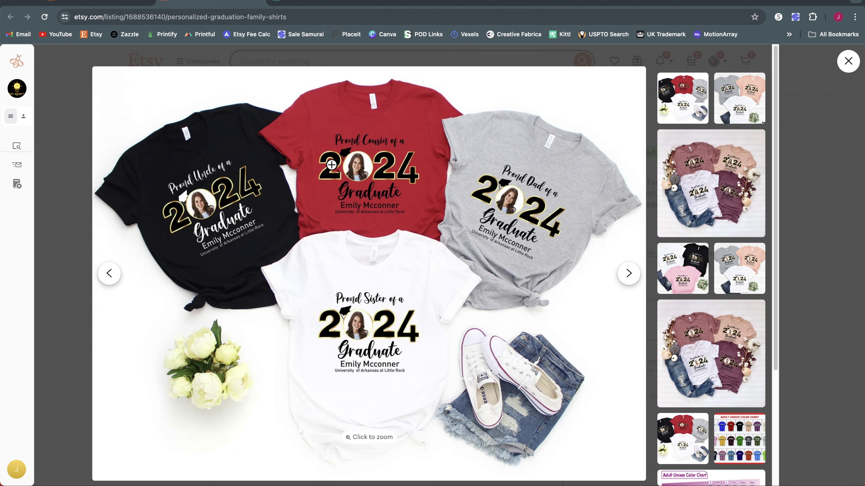
click(847, 61)
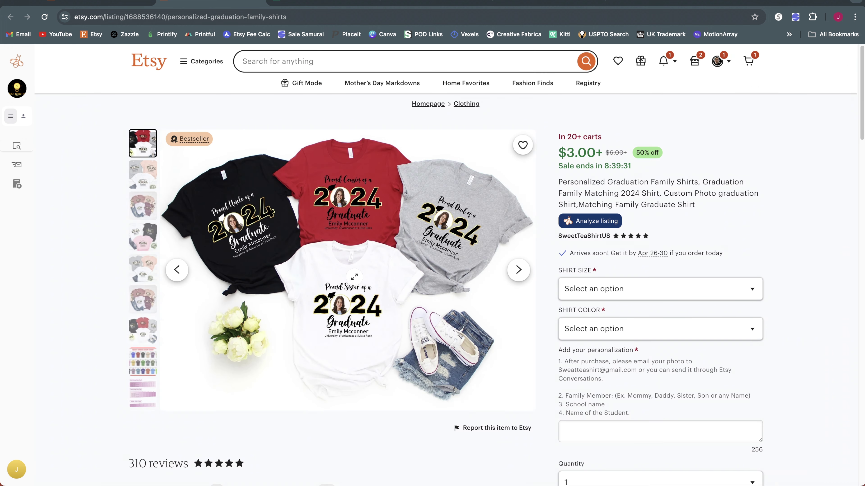
click(589, 221)
scroll(768, 281, down, 2)
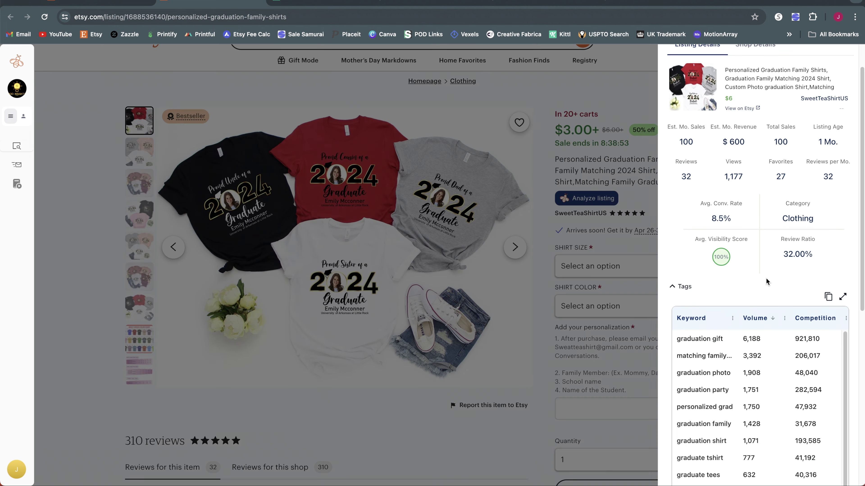
scroll(766, 296, down, 3)
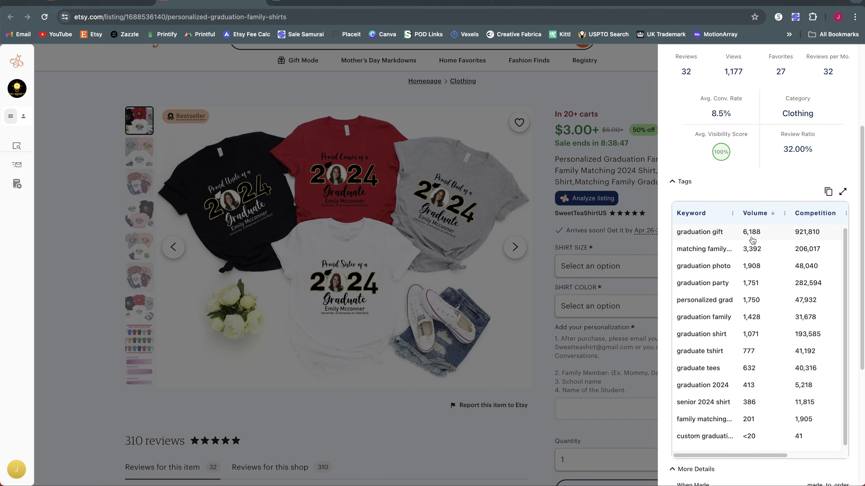
scroll(764, 353, down, 1)
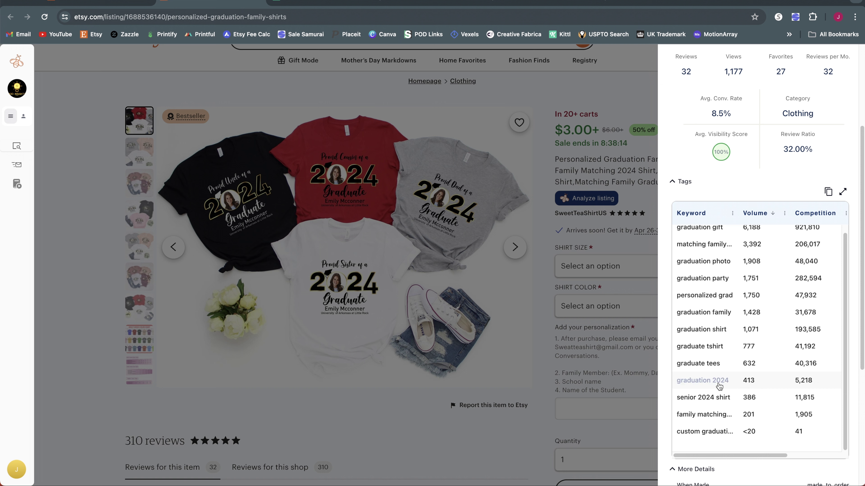
key(Escape)
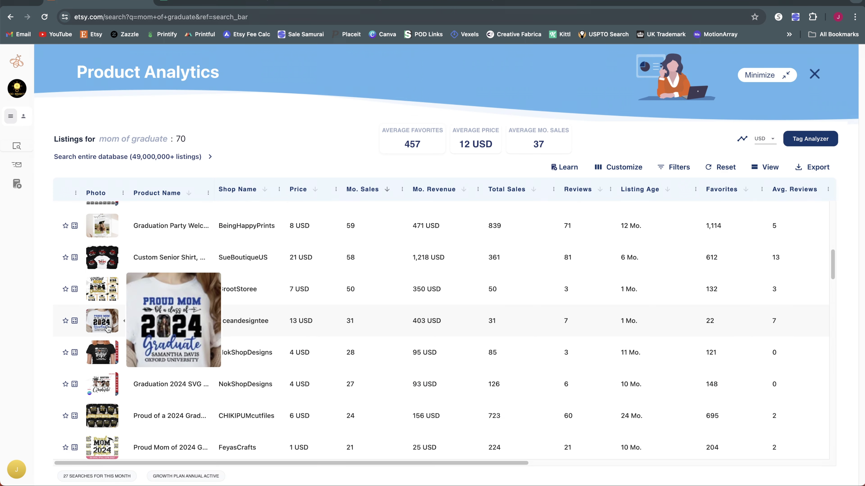
Open the Proud Mom Of 2024 Graduate Shirt listing's page on Etsy.
click(114, 322)
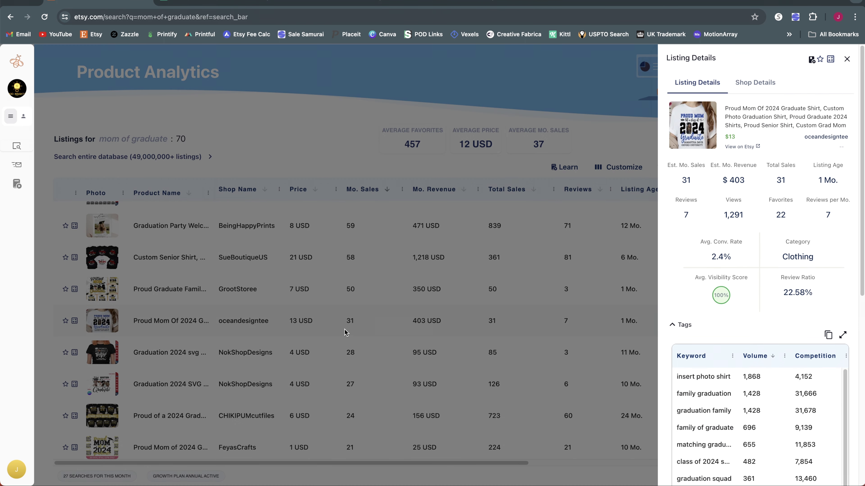
mouse_move(705, 164)
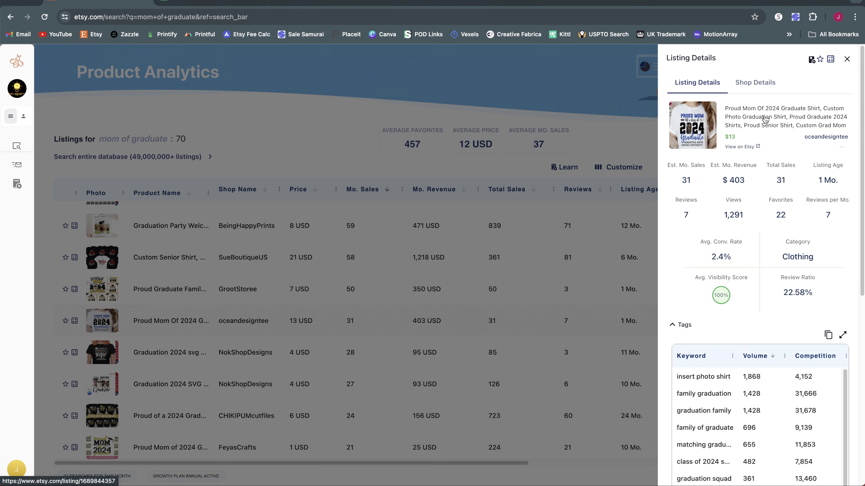
click(732, 145)
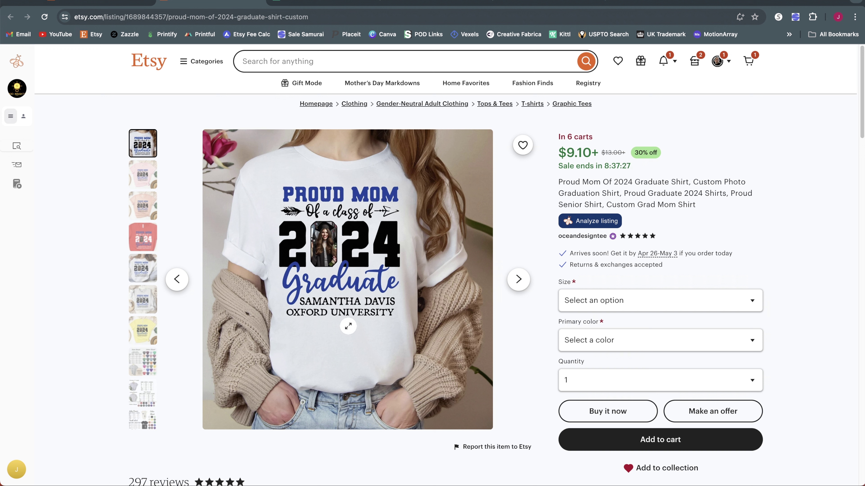
Analyze the listing to reveal its sales analytics and the Tags keyword table.
click(590, 221)
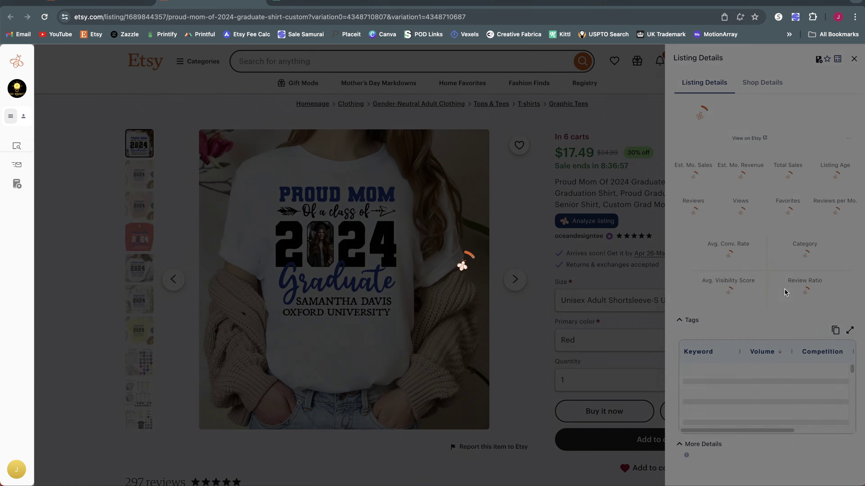
scroll(787, 330, down, 1)
scroll(786, 329, down, 5)
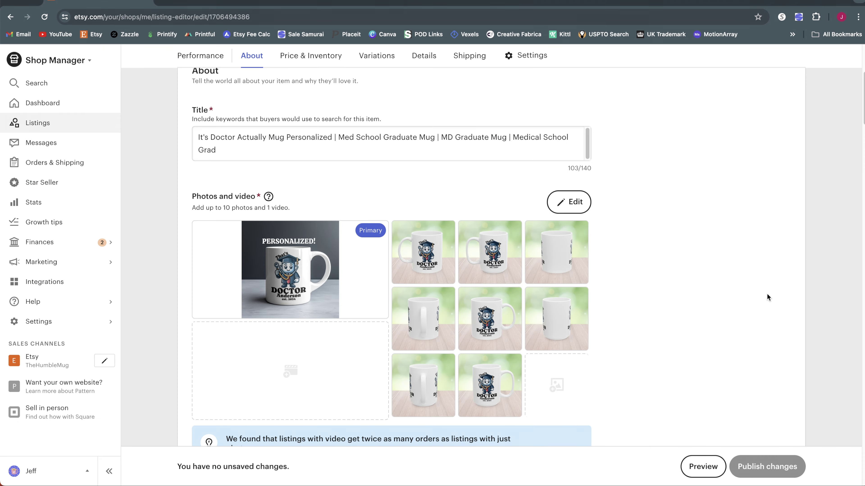
Check the primary That's Doctor mug photo's alt text, then close the photo editor.
scroll(766, 294, down, 2)
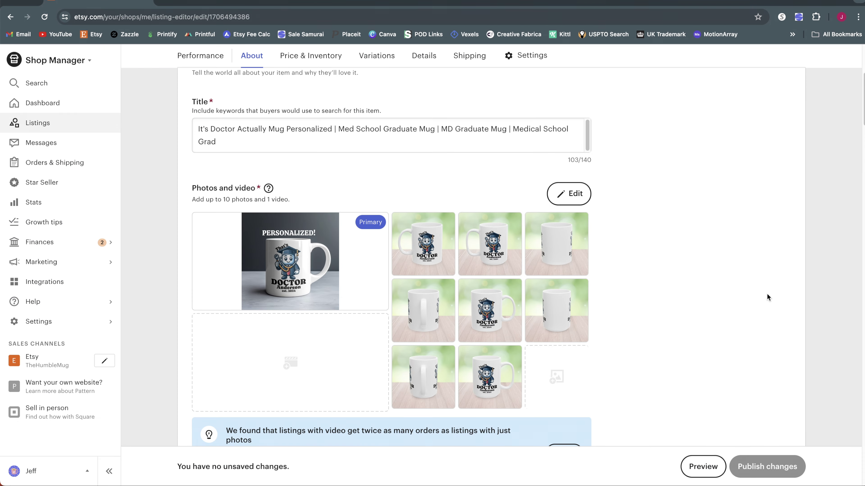
click(279, 213)
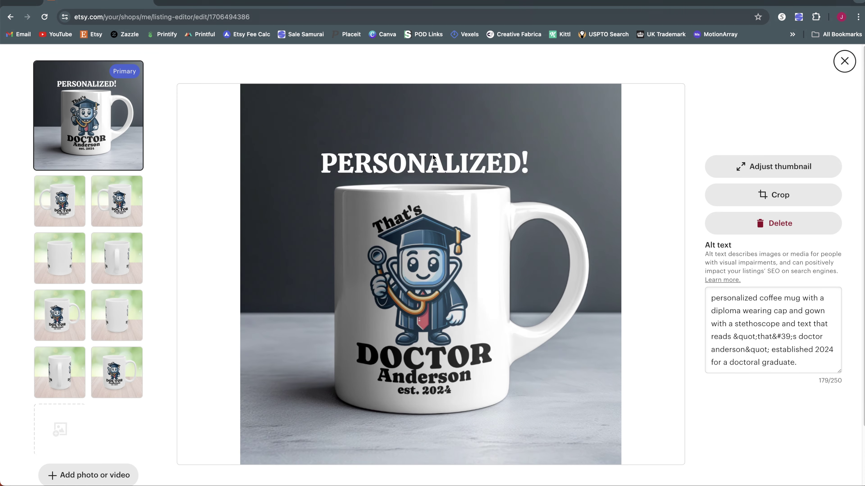
click(844, 62)
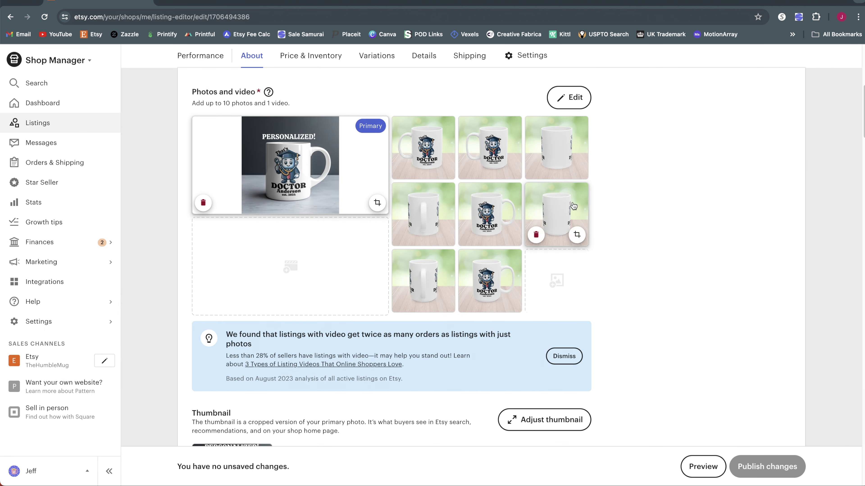
Review the Personalization section and 13 tags, then reopen the primary photo's alt text.
scroll(716, 207, down, 5)
scroll(679, 206, down, 10)
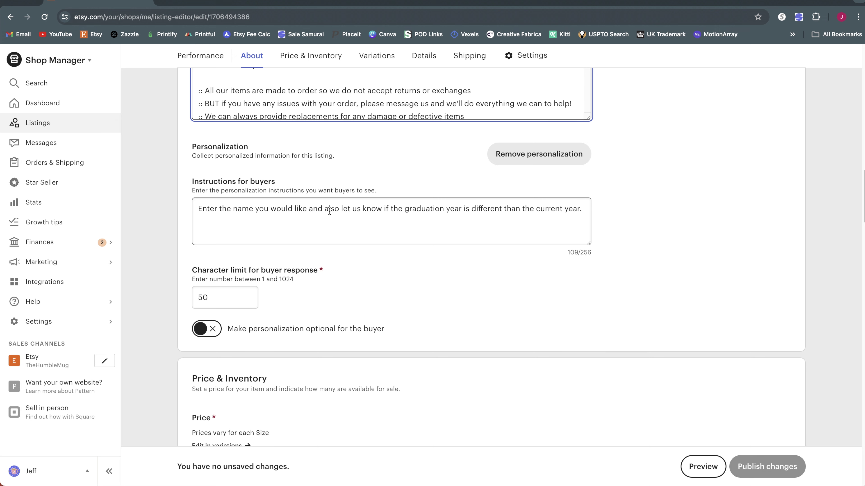
scroll(564, 289, down, 20)
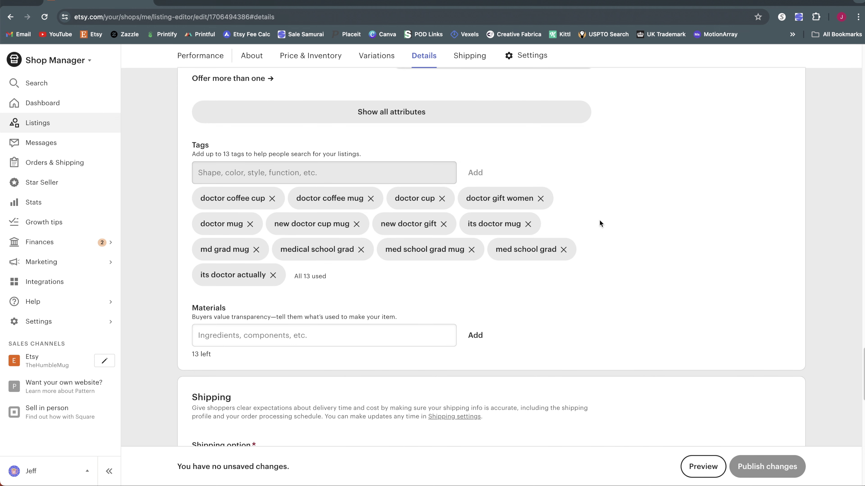
drag(859, 361, 859, 114)
scroll(652, 199, up, 5)
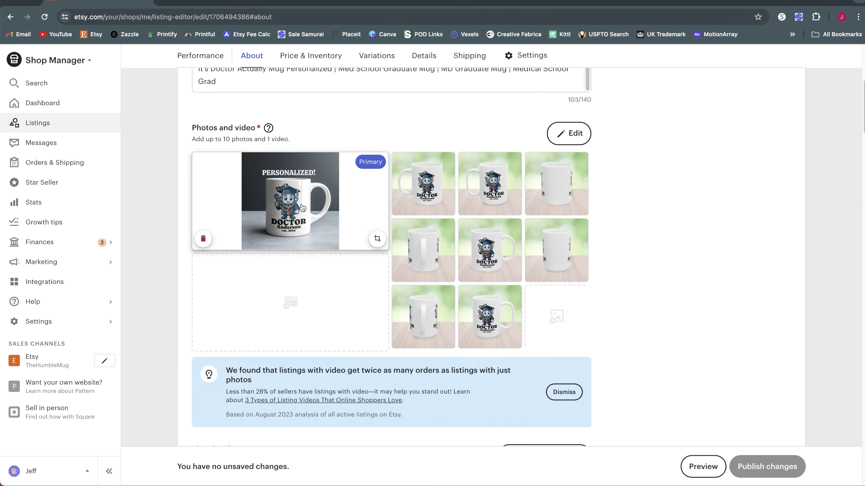
click(300, 208)
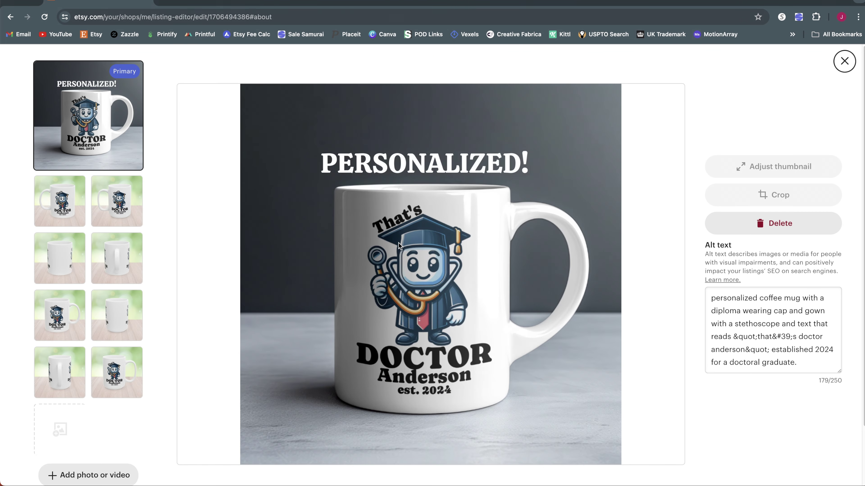